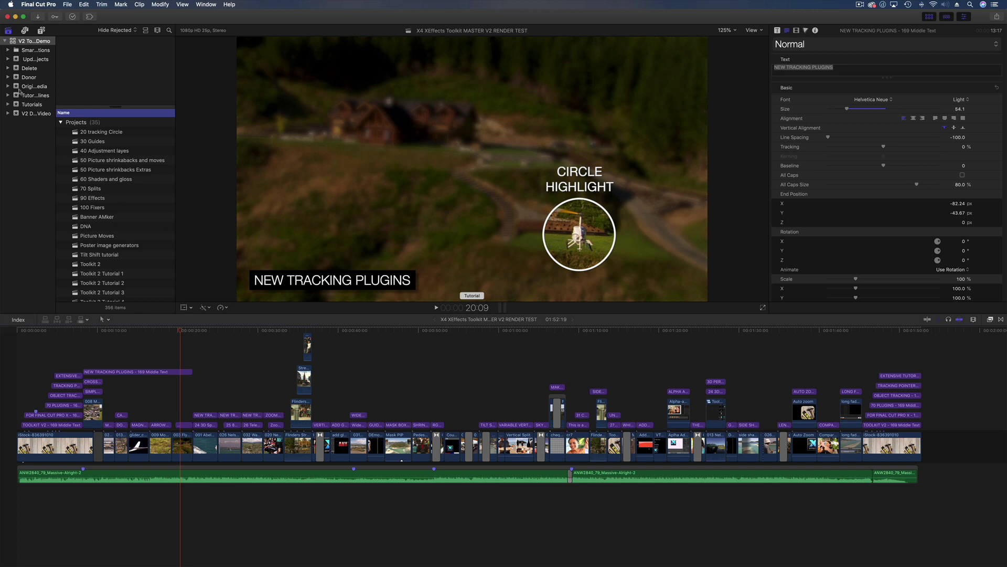
- Open the Playback preferences, then close them
left_click(37, 4)
left_click(37, 26)
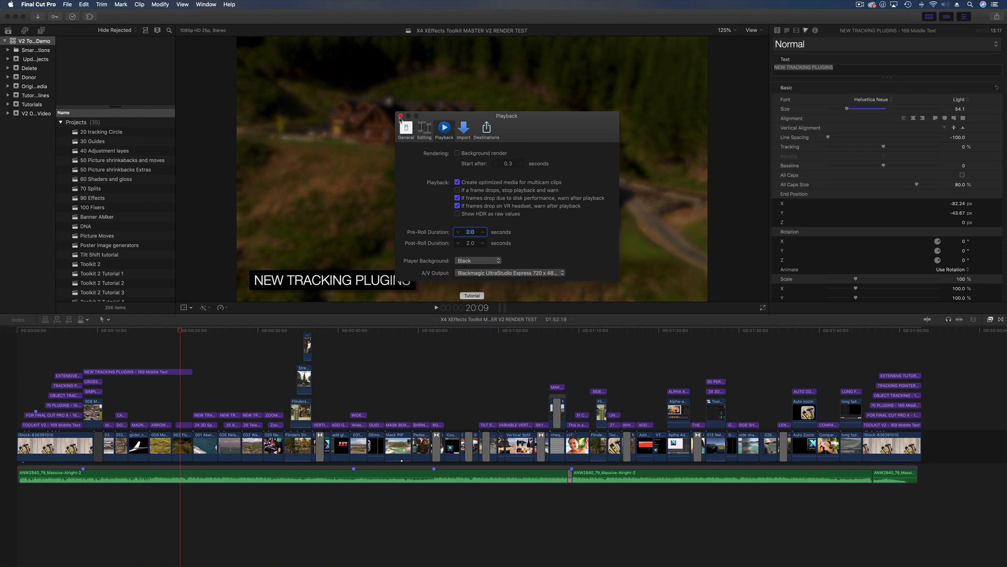
left_click(400, 116)
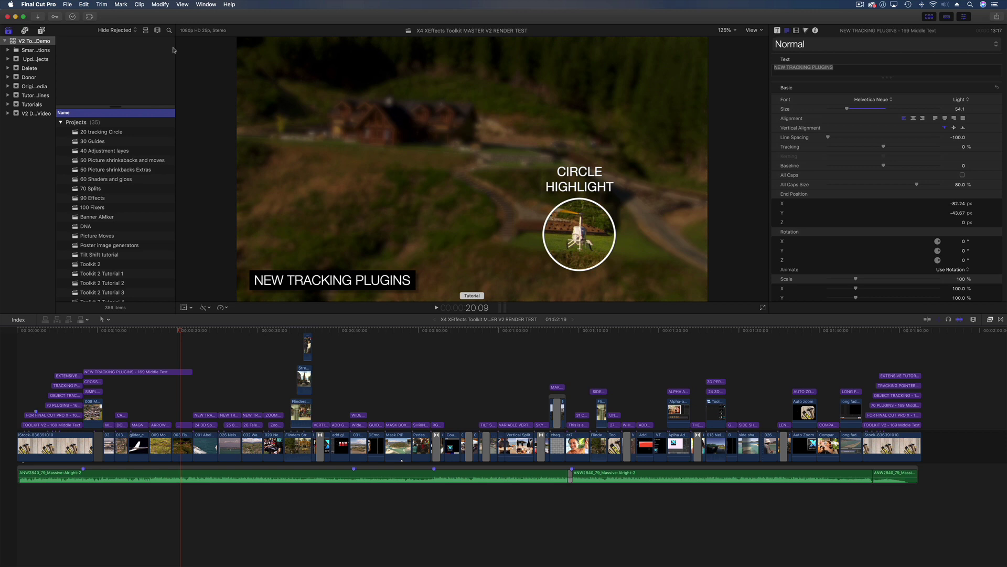
- Delete all generated render files plus optimized and proxy media from the library
left_click(67, 4)
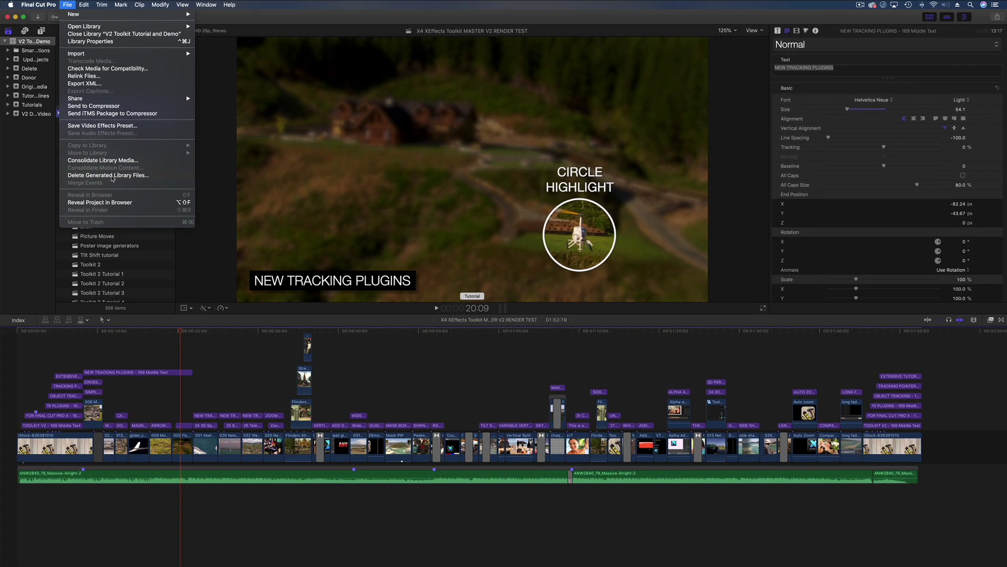
left_click(112, 176)
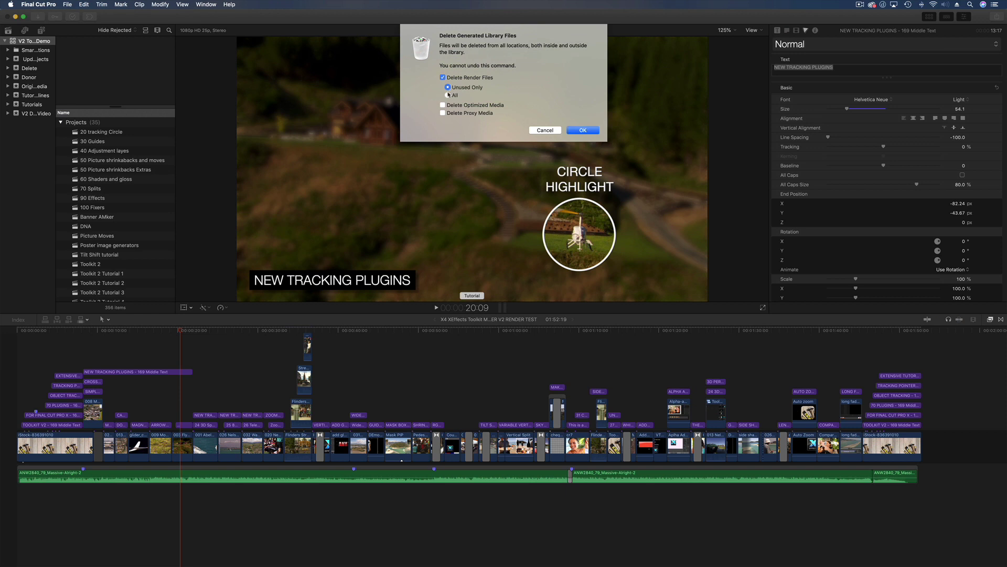
left_click(448, 95)
left_click(442, 105)
left_click(443, 113)
left_click(581, 132)
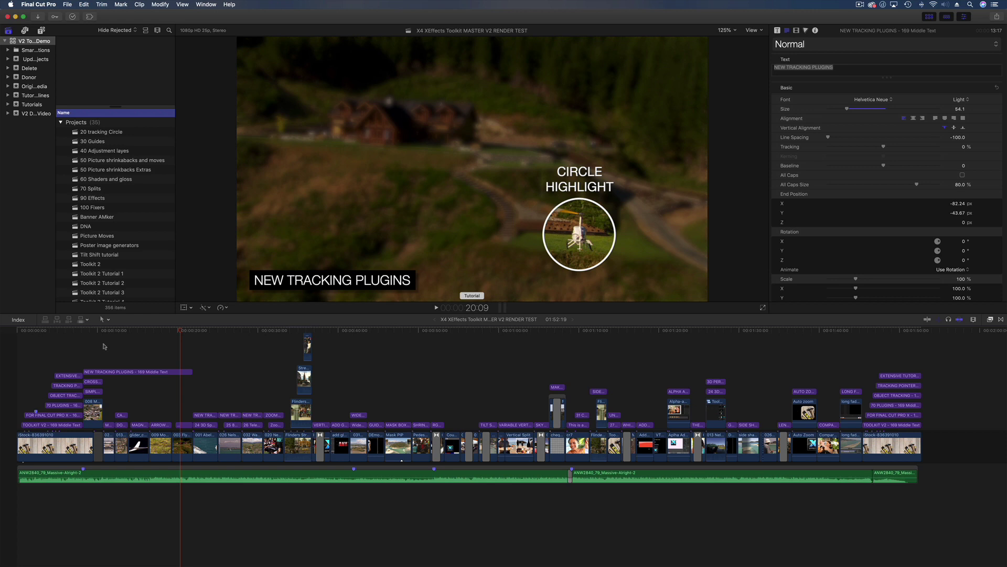
- Park the playhead at 31:07 on the Zoom Split Analysis scrum shot and launch Good Stopwatch
left_click_drag(182, 330, 70, 399)
left_click(67, 375)
left_click_drag(71, 332, 321, 349)
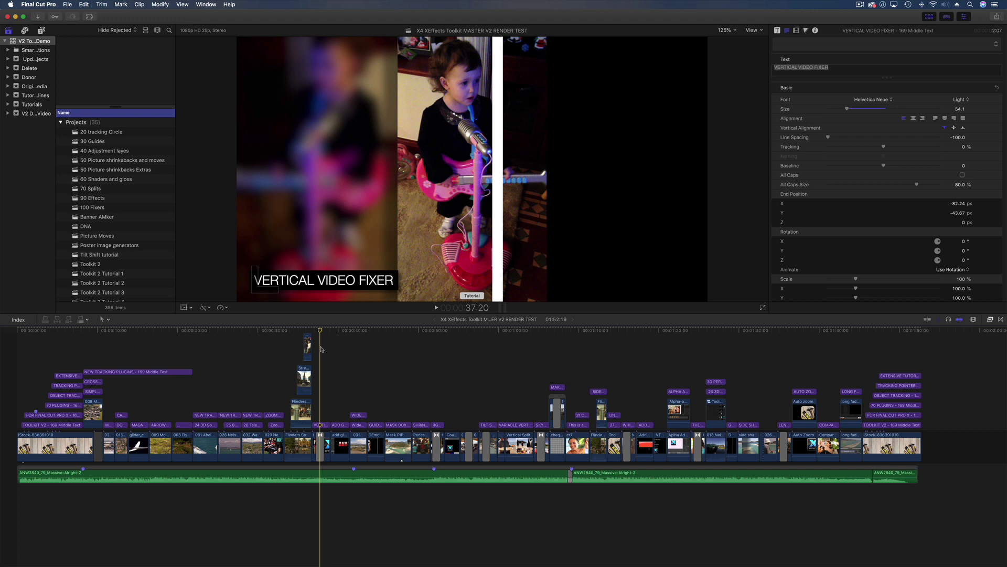
left_click_drag(321, 348, 272, 349)
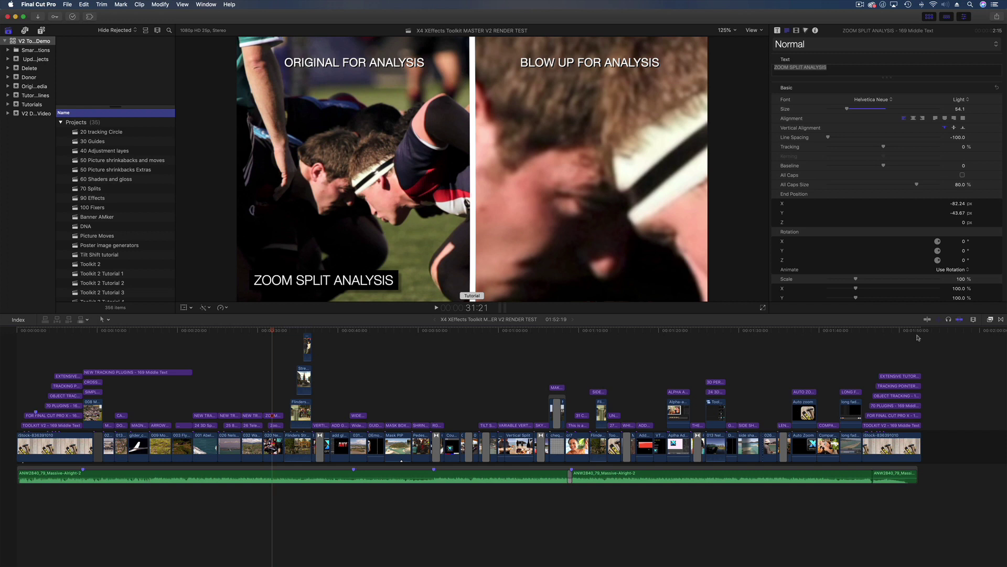
left_click(269, 330)
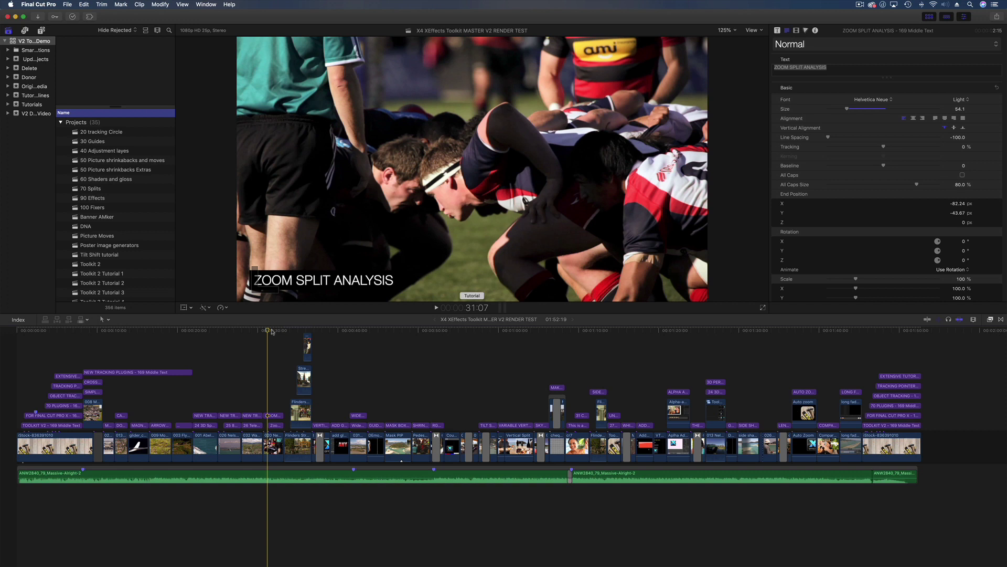
mouse_move(551, 566)
left_click(687, 559)
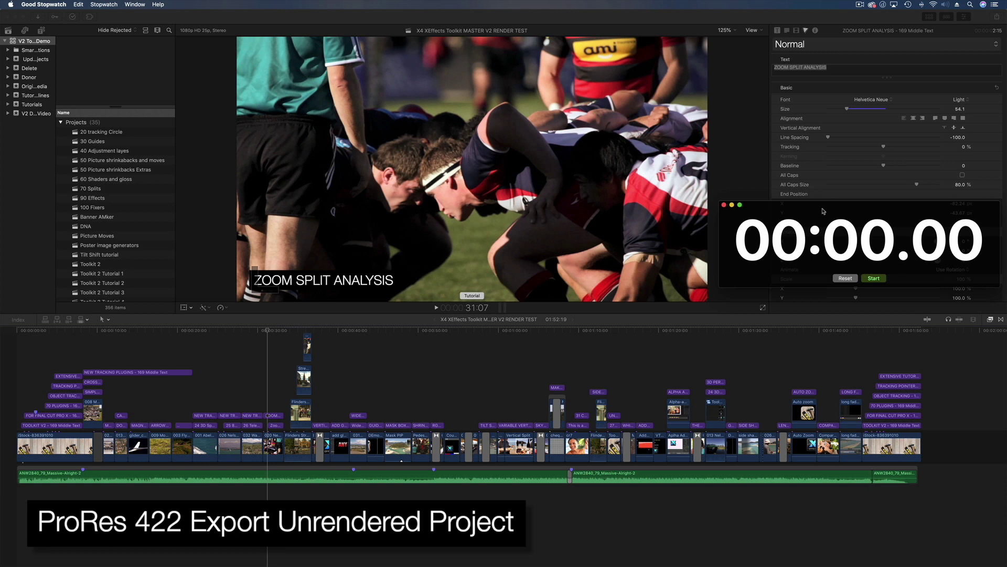
- Export a Master File titled 'ProRes non rendered' to the Desktop
left_click(997, 18)
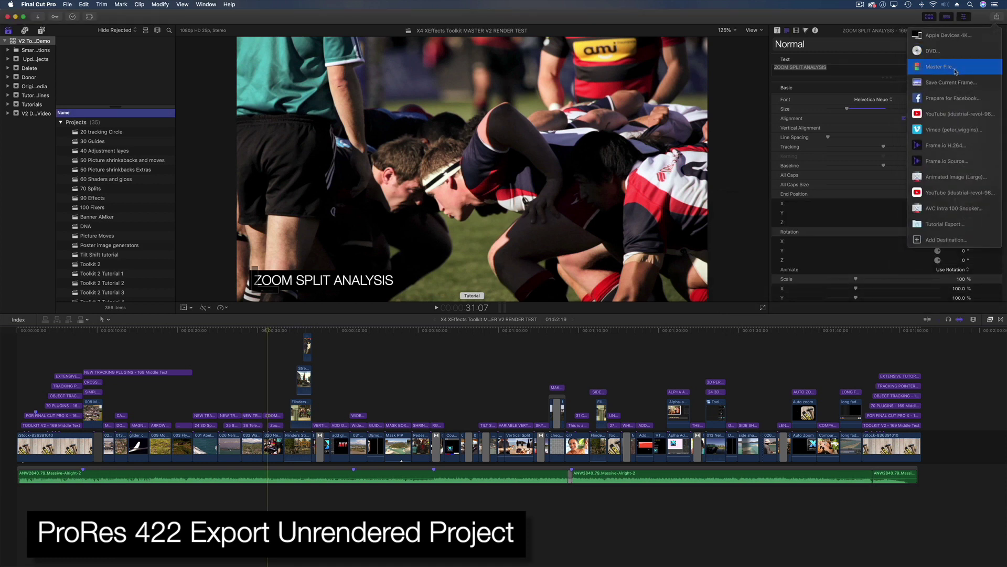
key("Return")
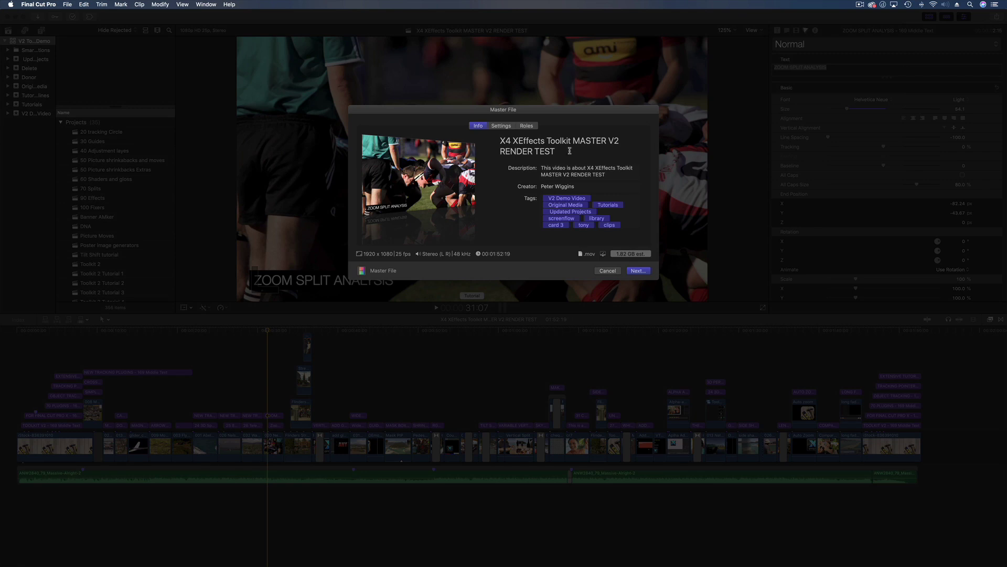
left_click_drag(569, 151, 493, 140)
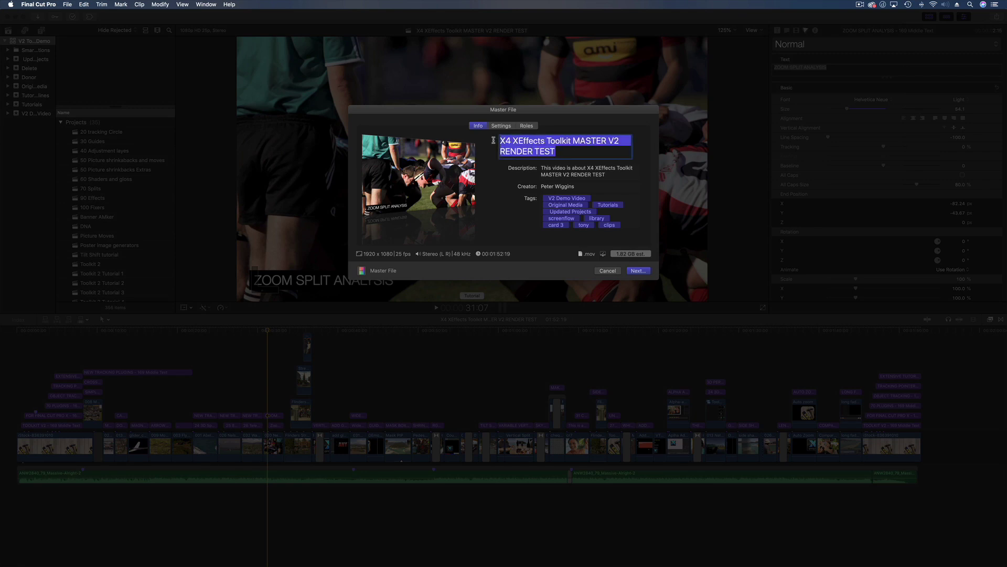
type("ProRes ")
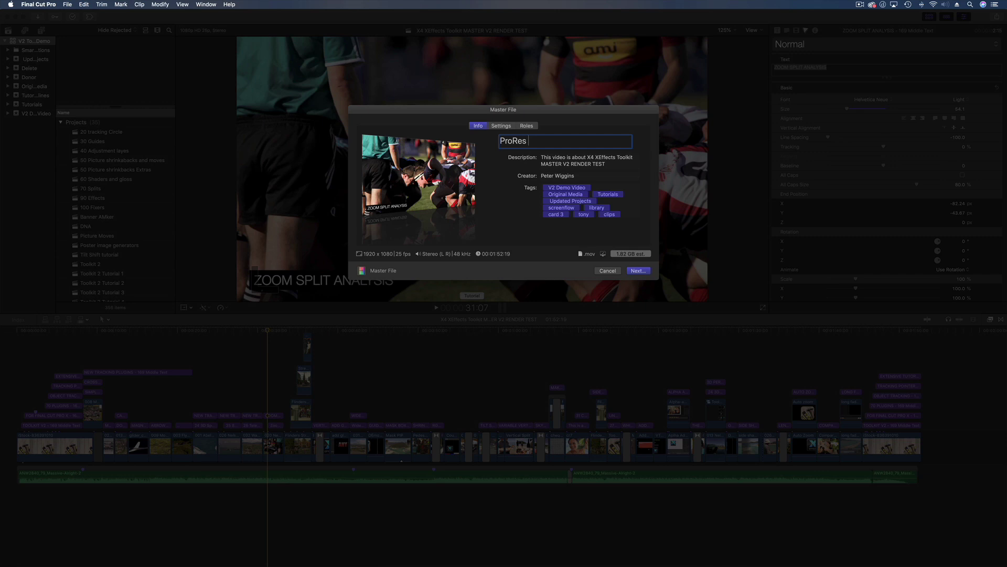
type("non rendered")
left_click(638, 270)
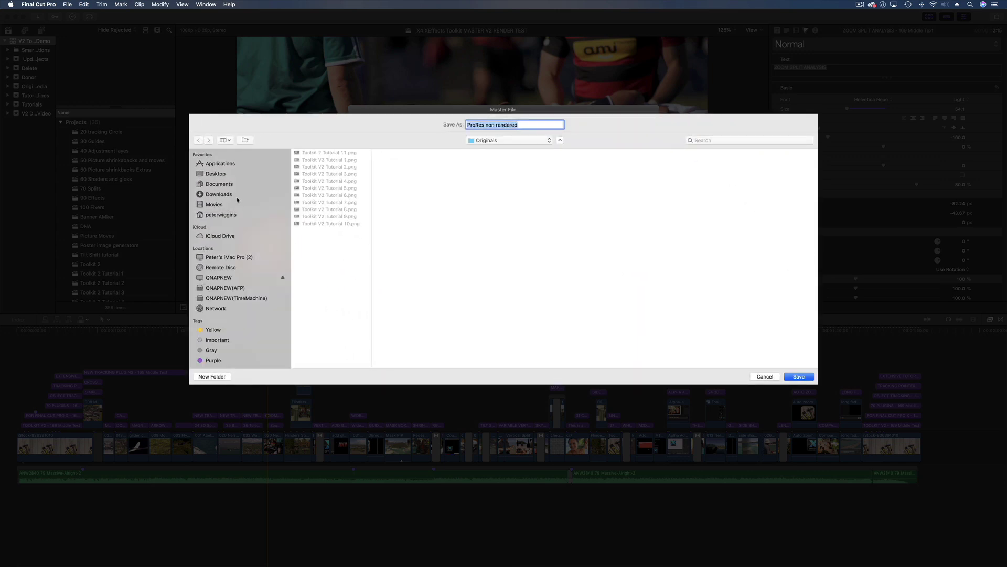
left_click(223, 173)
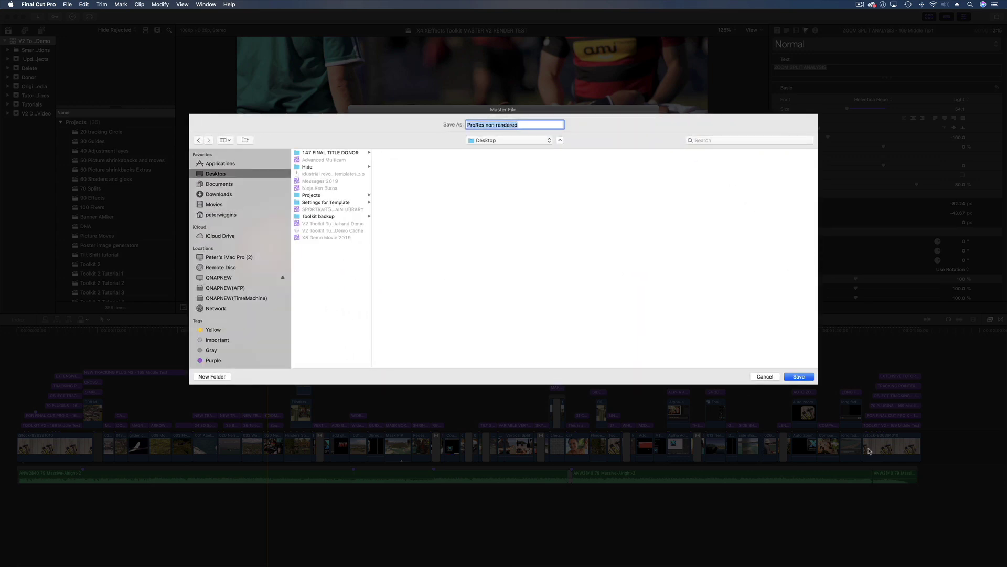
left_click(798, 377)
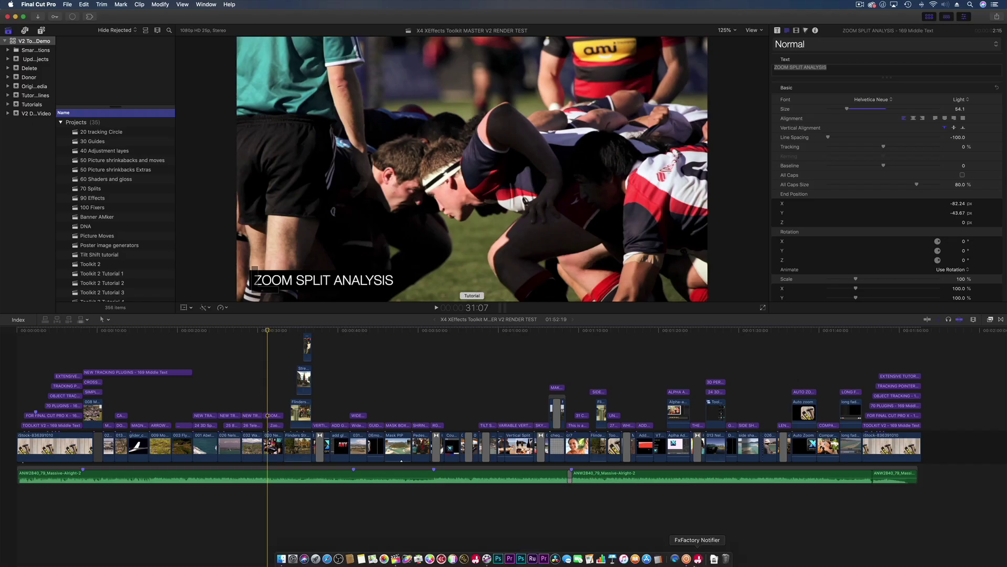
- Start Good Stopwatch timing the unrendered ProRes export
left_click(687, 558)
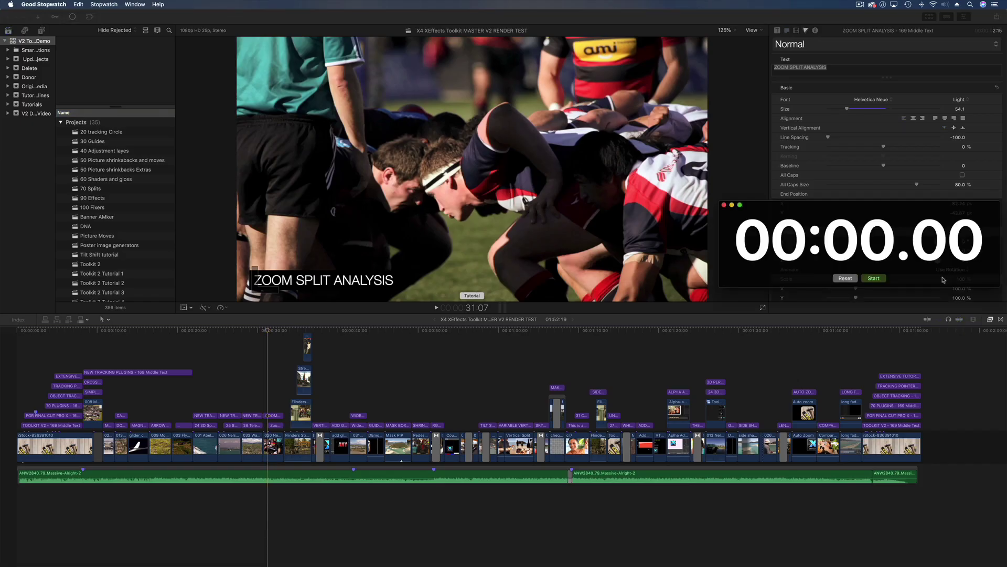
left_click(874, 278)
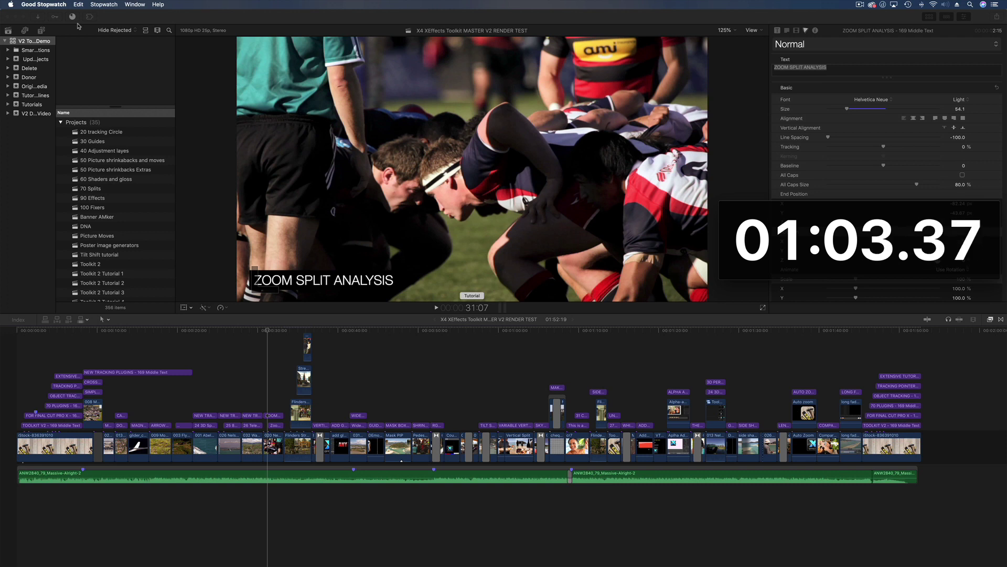
mouse_move(842, 214)
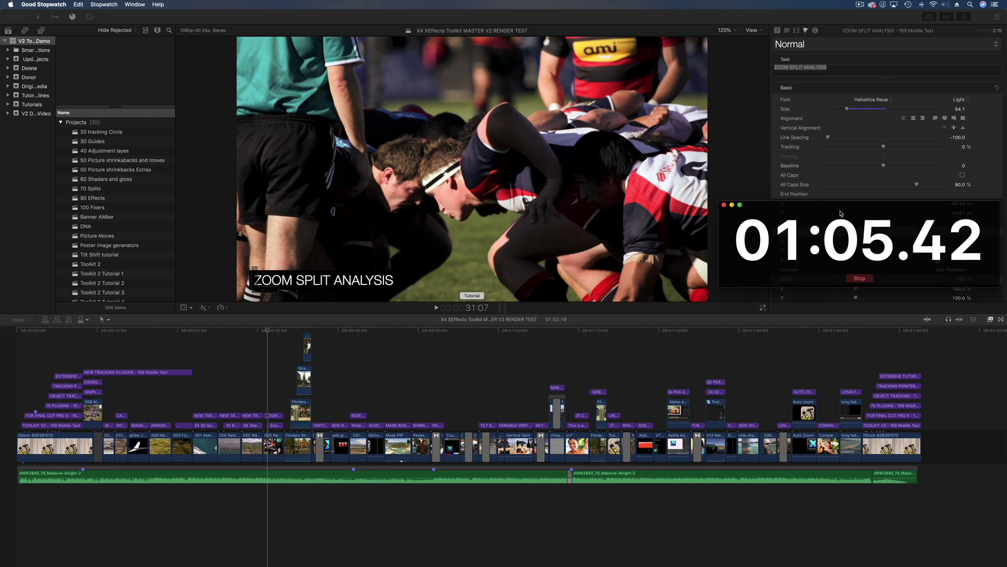
- Stop the timer as the export finishes and scrub to the MAGNIFIER clip at 15:01
left_click(860, 279)
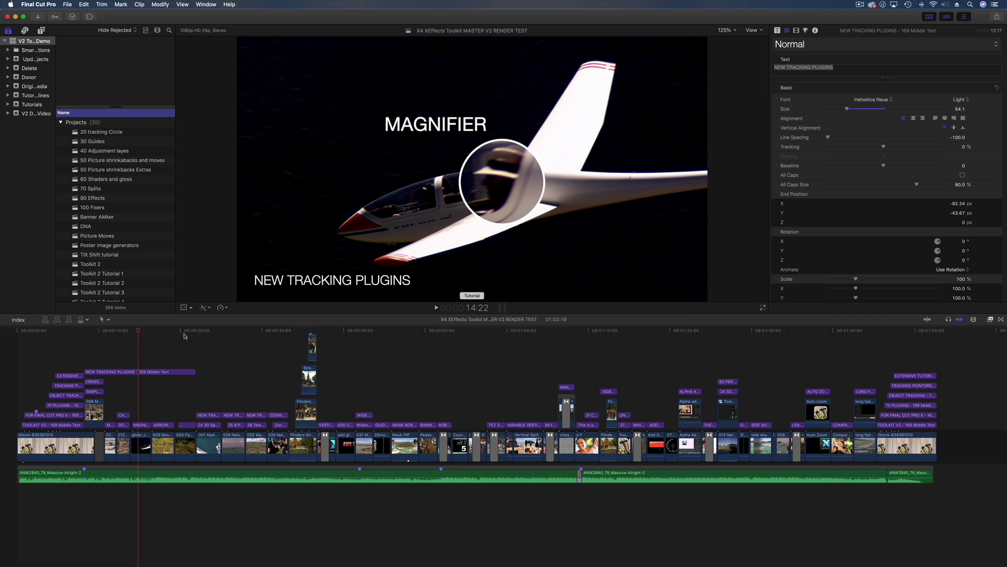
left_click_drag(177, 333, 141, 334)
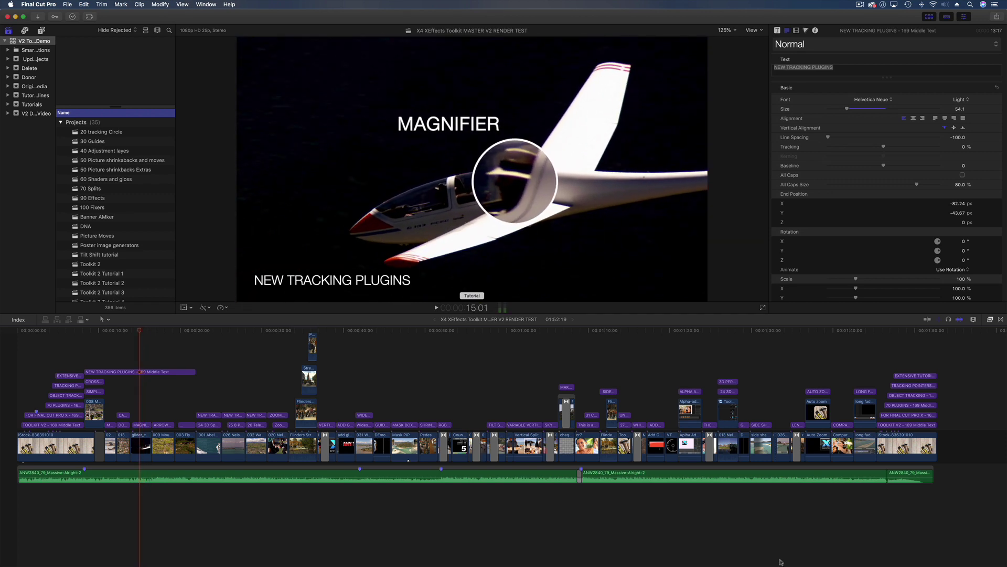
- Export another Master File to the Desktop with '2' appended to its title, and start timing it
mouse_move(726, 559)
left_click(686, 559)
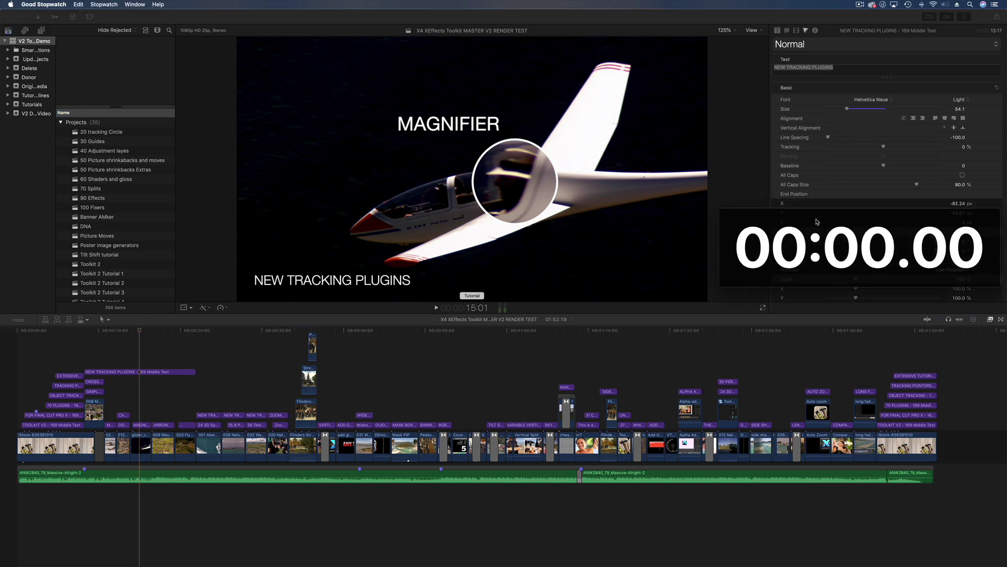
left_click(749, 87)
left_click(996, 16)
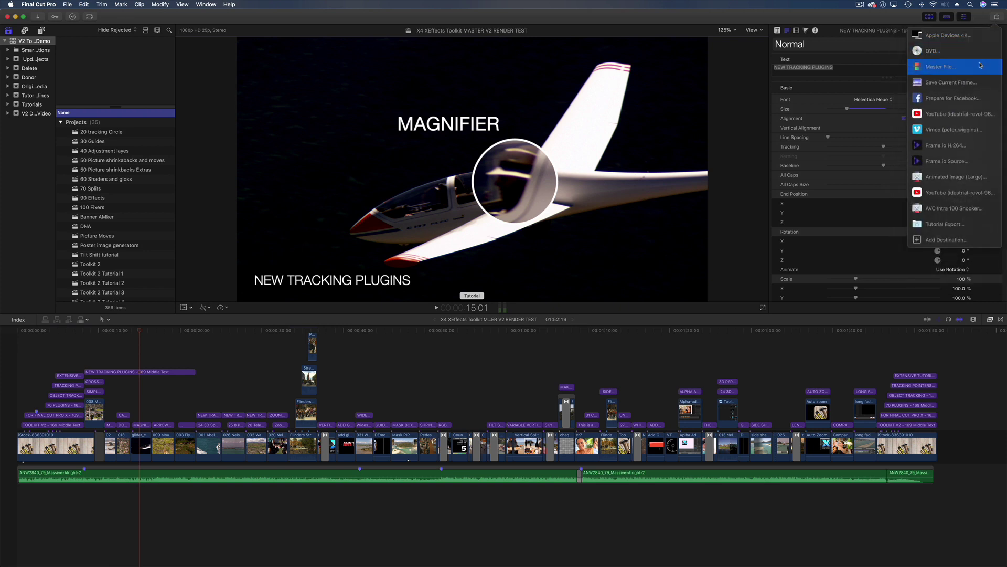
left_click(980, 66)
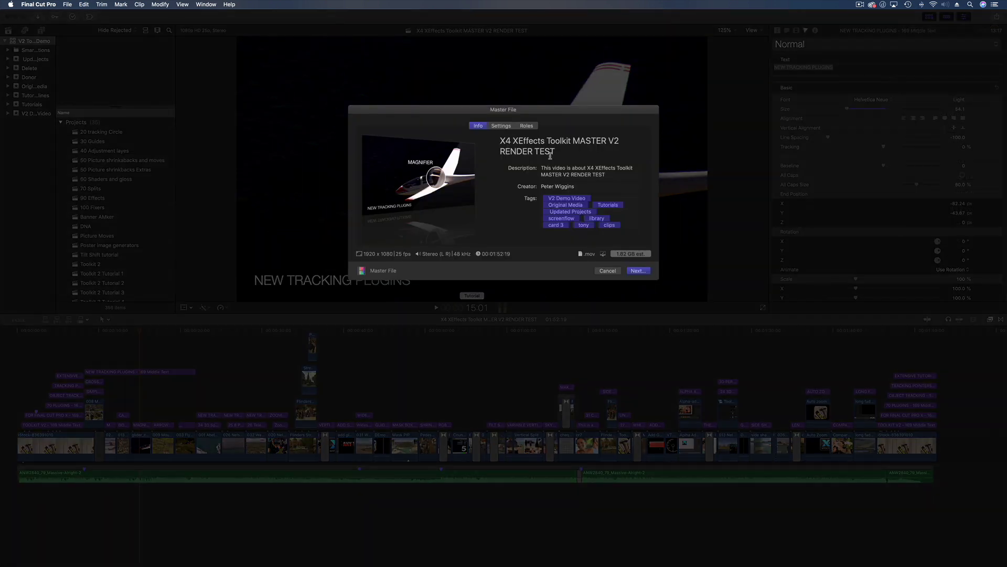
left_click(557, 152)
mouse_move(557, 153)
left_mouse_down()
mouse_move(516, 153)
mouse_move(559, 152)
left_mouse_up()
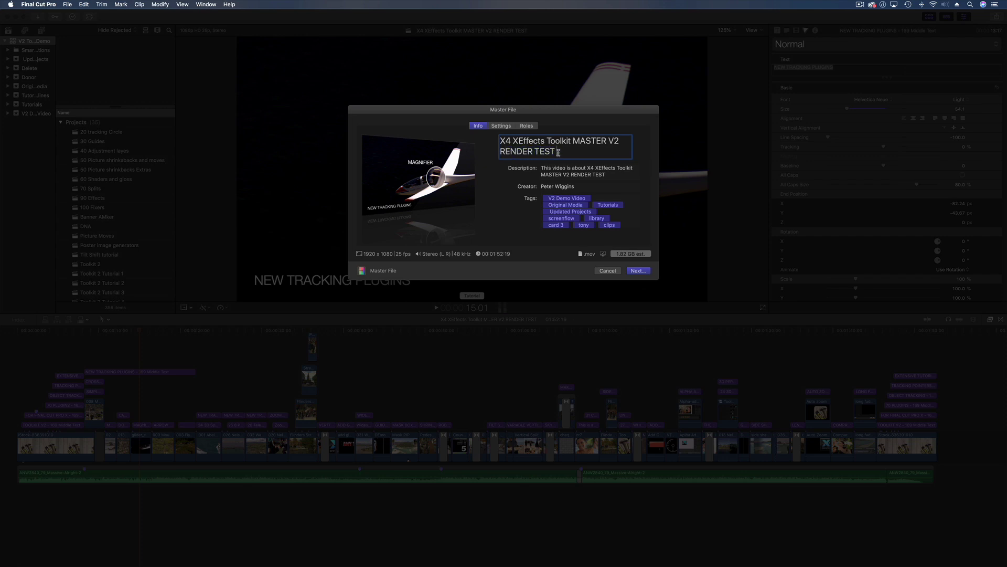
type("2")
left_click(638, 271)
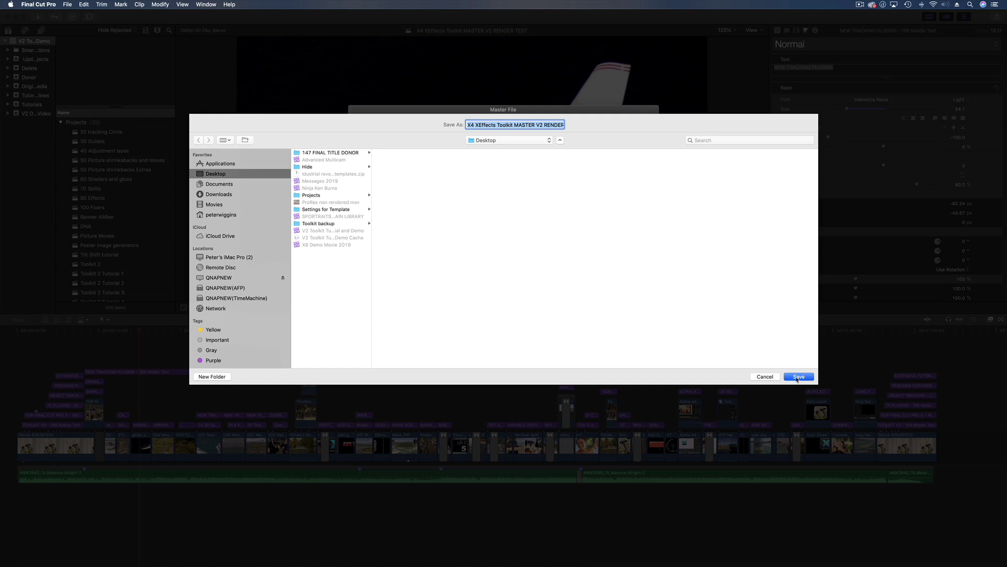
left_click(798, 376)
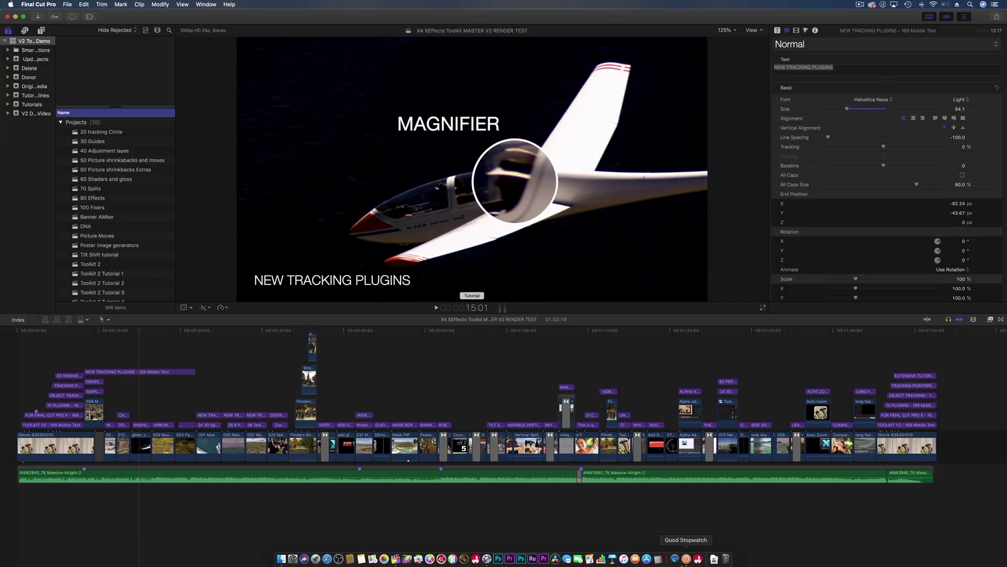
left_click(686, 558)
left_click(877, 287)
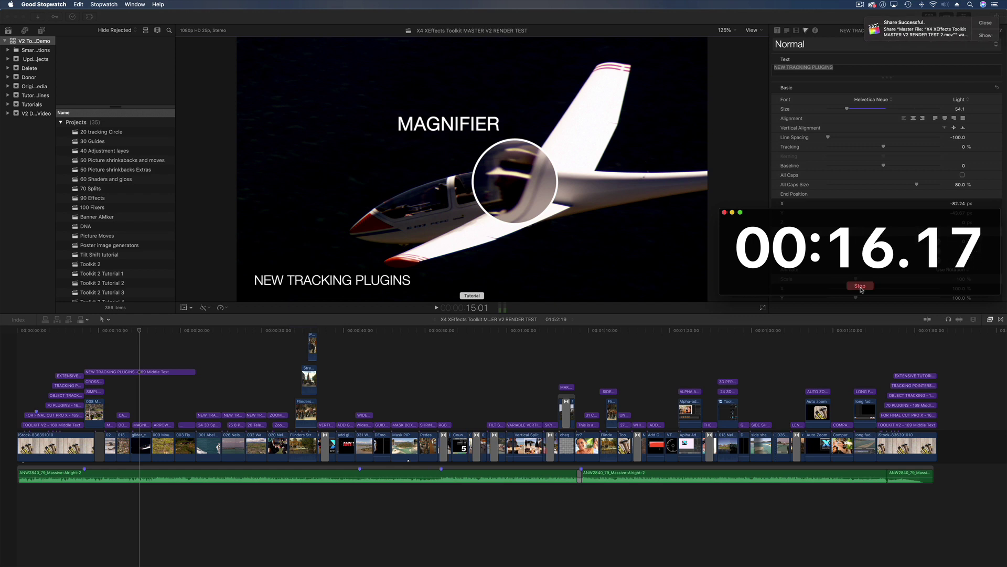
- Stop the stopwatch at 00:16.17 as the export finishes
left_click(861, 287)
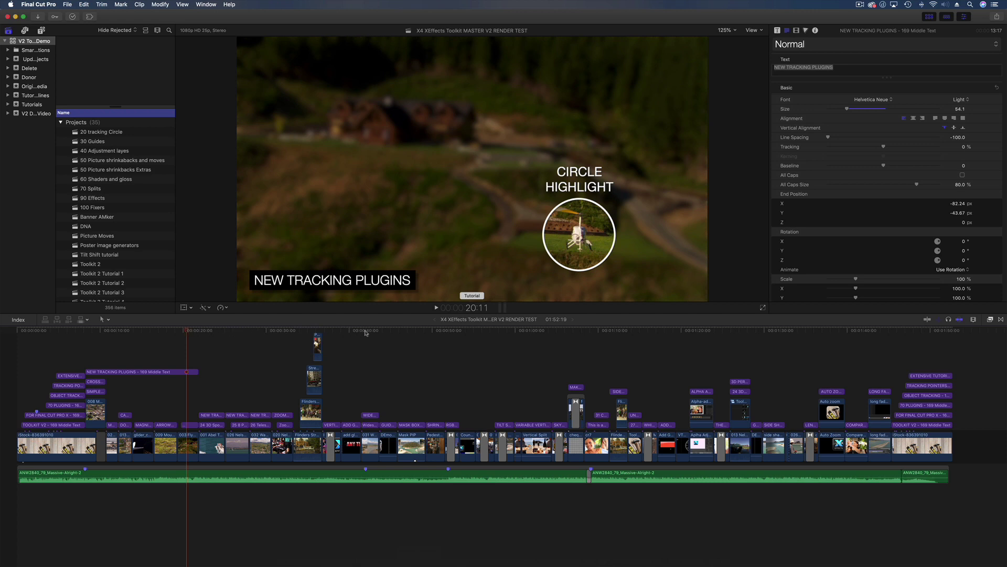
- Move the playhead back to 20:09 on the Circle Highlight shot
left_click(185, 331)
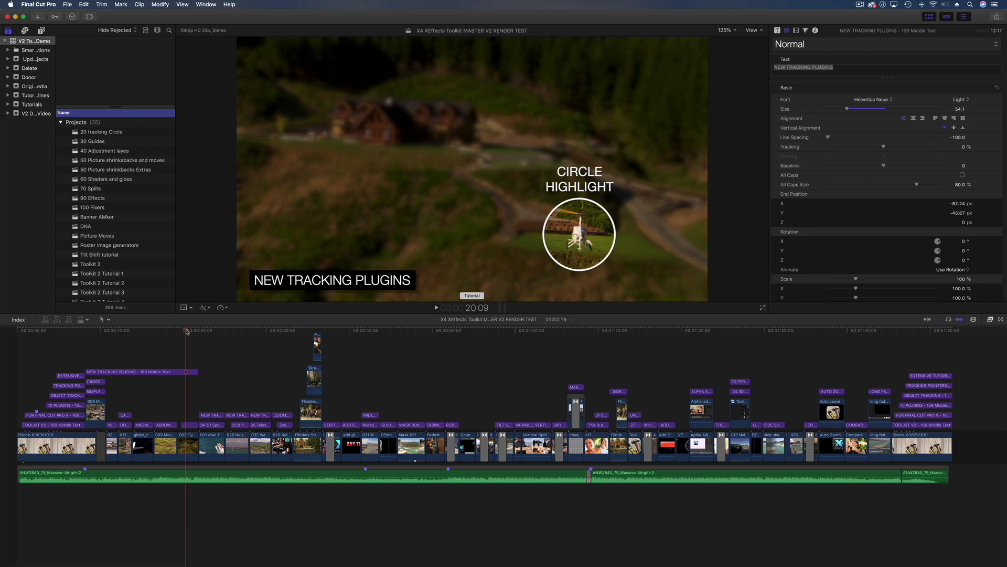
- Set up a Master File export in Apple Devices format with H.264 Better Quality encoding
left_click(996, 16)
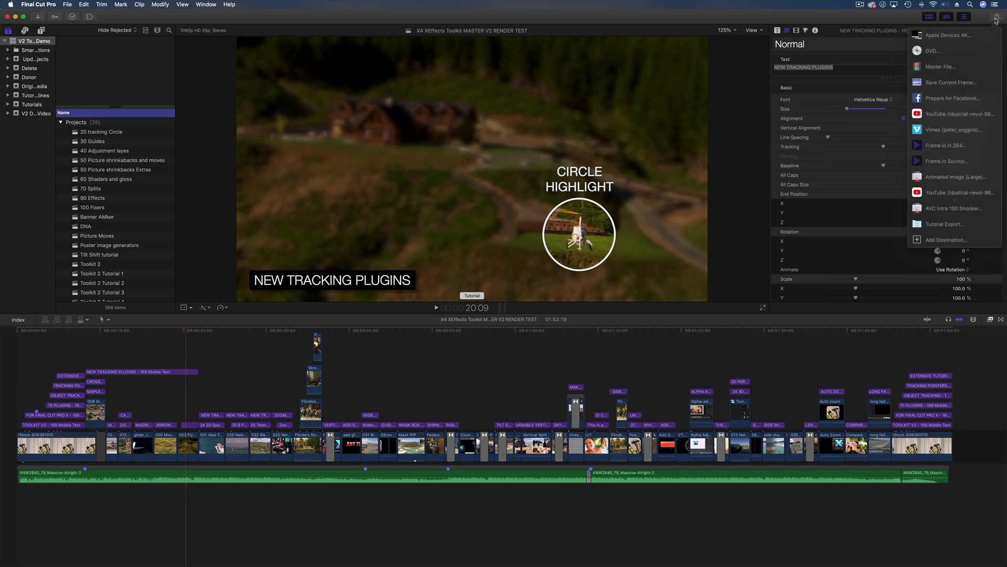
left_click(955, 67)
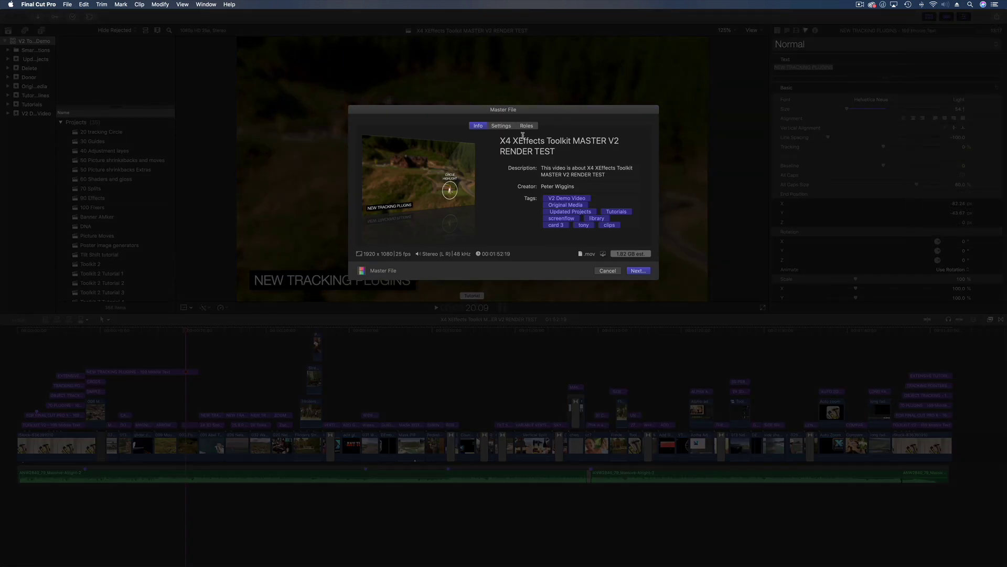
left_click(501, 126)
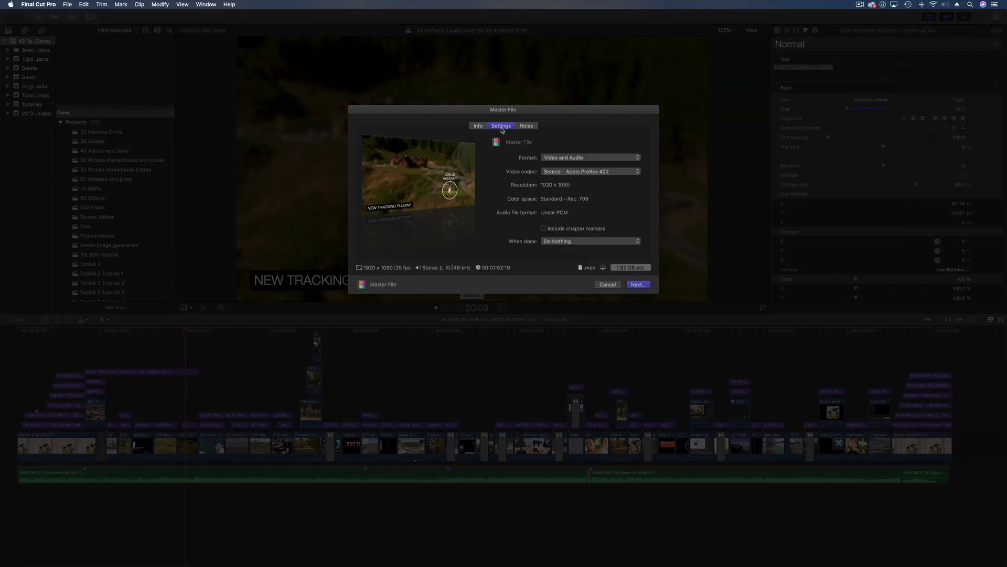
left_click(577, 158)
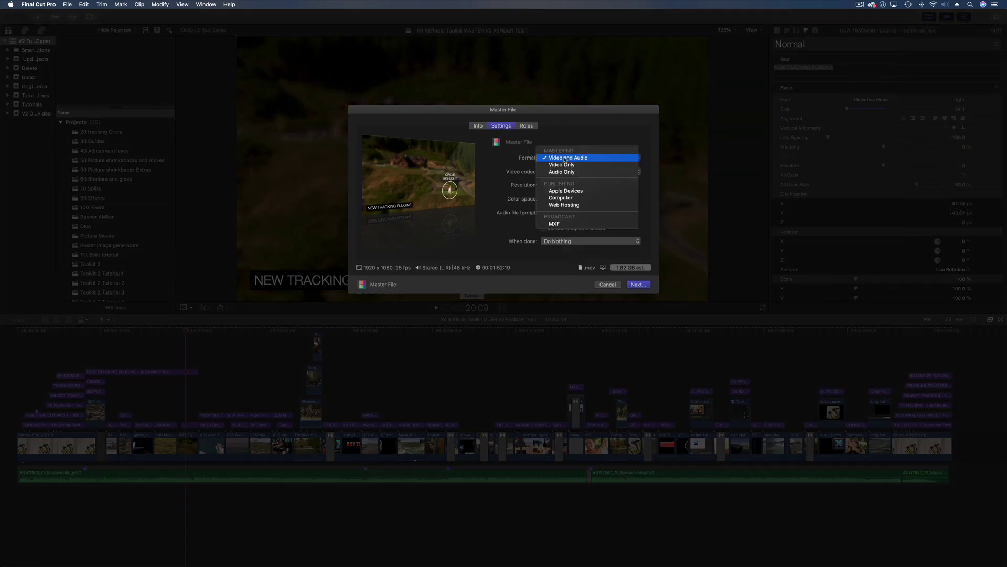
left_click(564, 191)
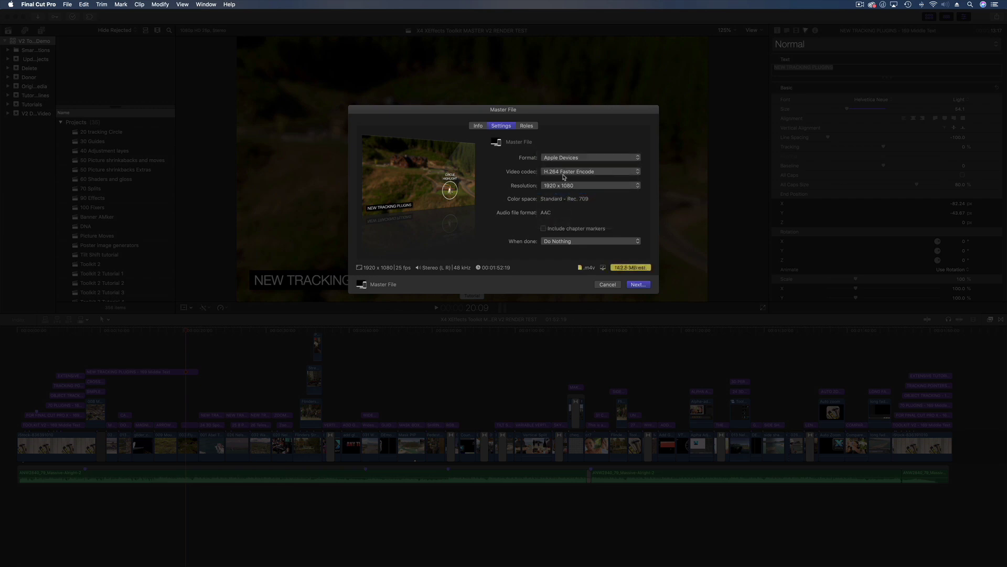
left_click(563, 176)
left_click(563, 181)
- Replace TEST with H264 in the export title and save it to the Desktop
left_click(478, 126)
left_click(559, 151)
double_click(560, 152)
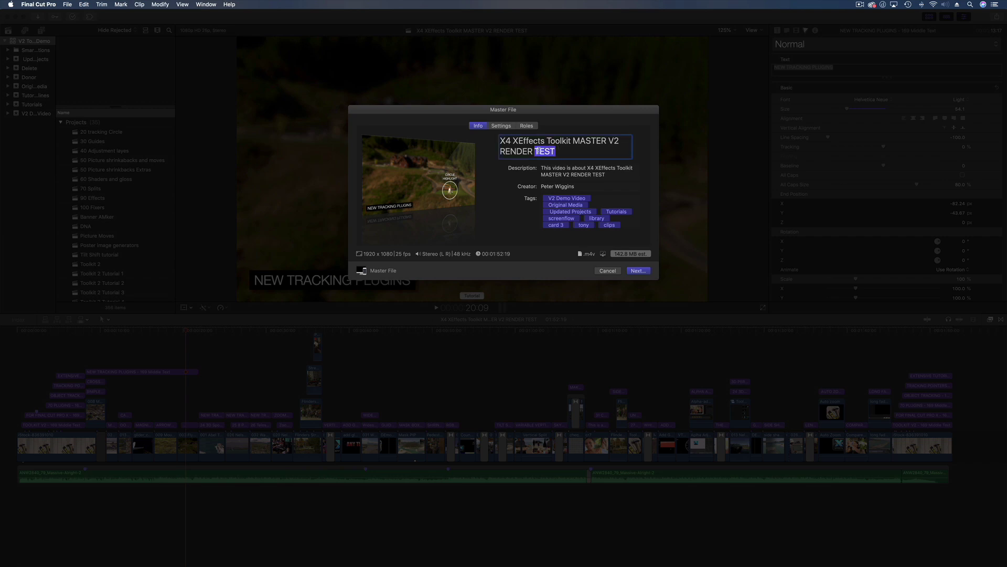
type("H264")
left_click(638, 270)
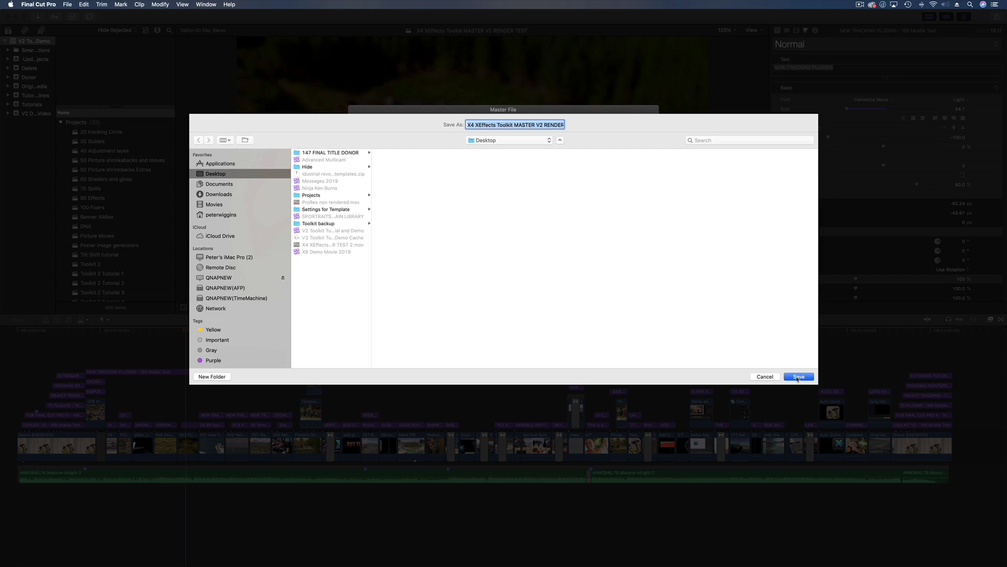
left_click(798, 377)
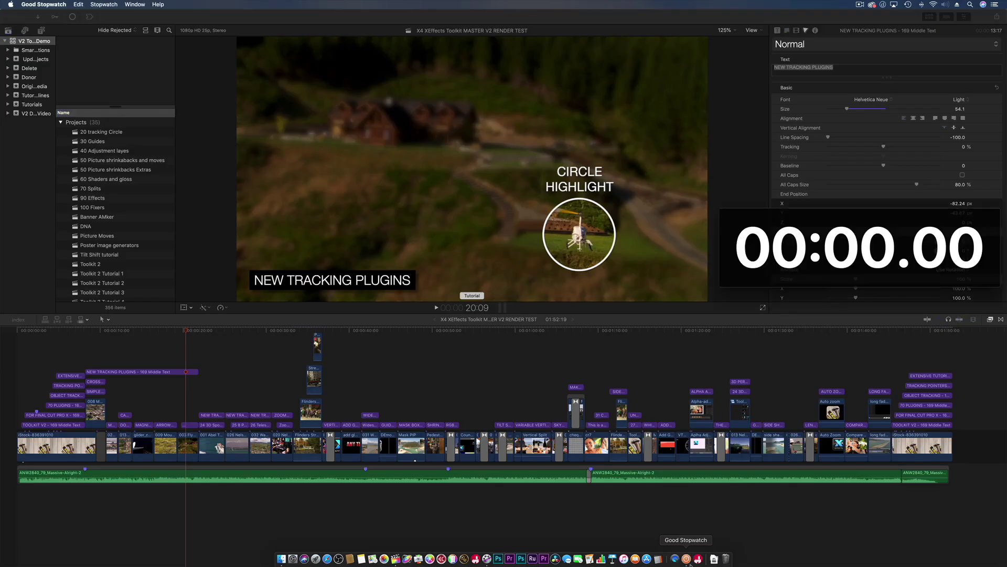
- Start Good Stopwatch timing the H.264 export
left_click(875, 287)
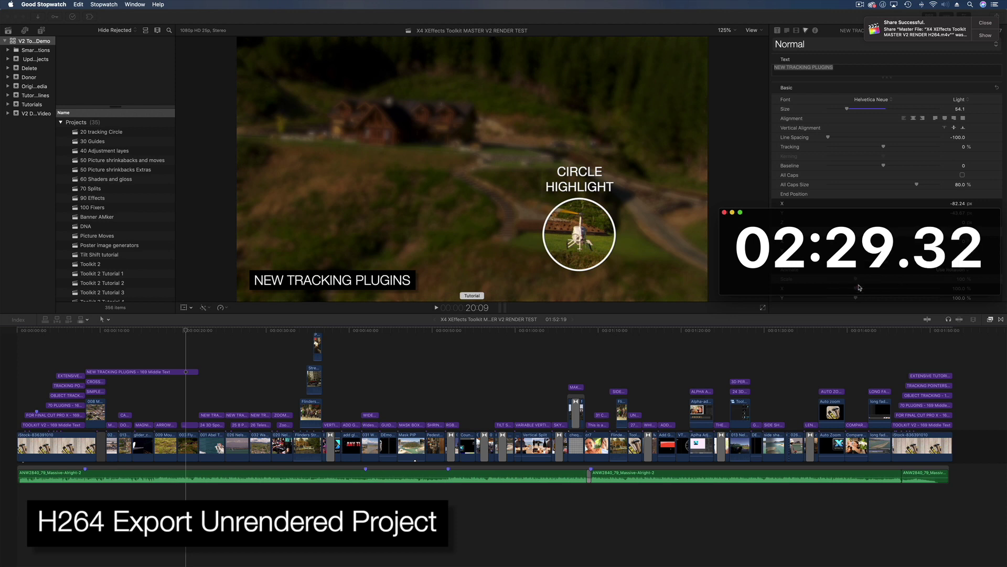
- Park the playhead at 9:14 on the Simple Arrow / Crosshair Pointer clip in Final Cut Pro
mouse_move(860, 288)
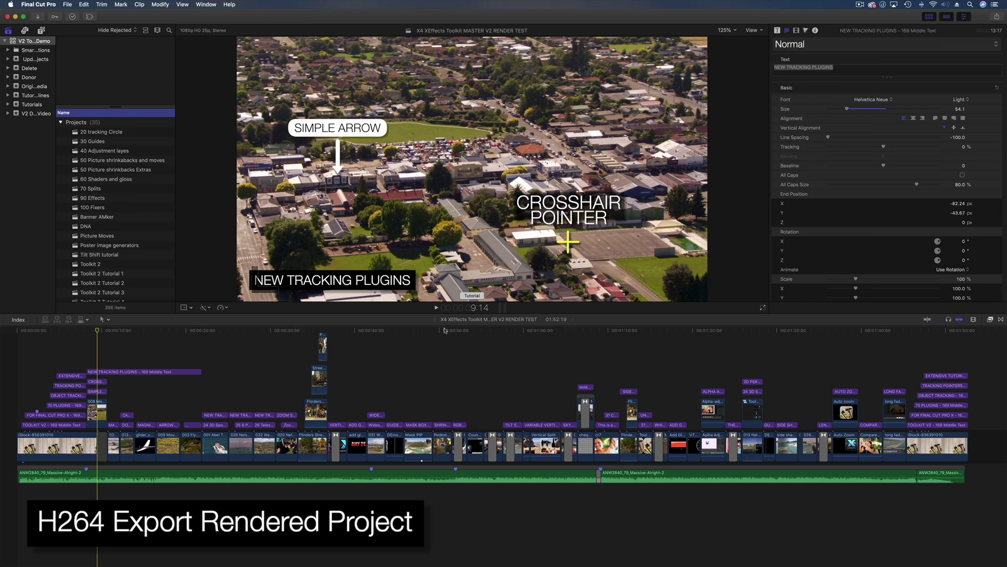
- Export a Master File titled 'X4 XEffects Toolkit MASTER V2 RENDER H264 2' as H.264 Better Quality to the Desktop
left_click(997, 17)
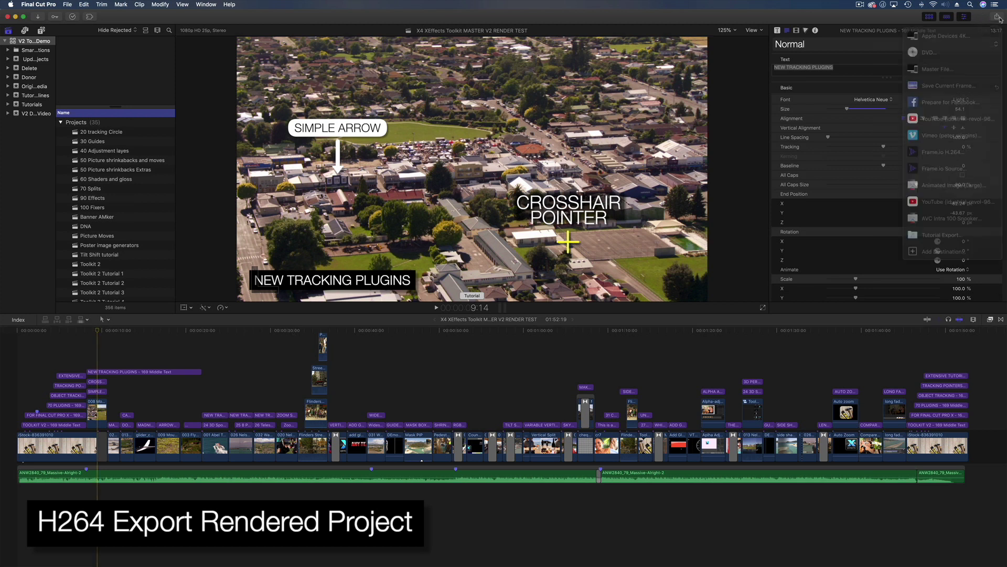
left_click(954, 67)
left_click_drag(560, 151, 536, 151)
type("H264 2")
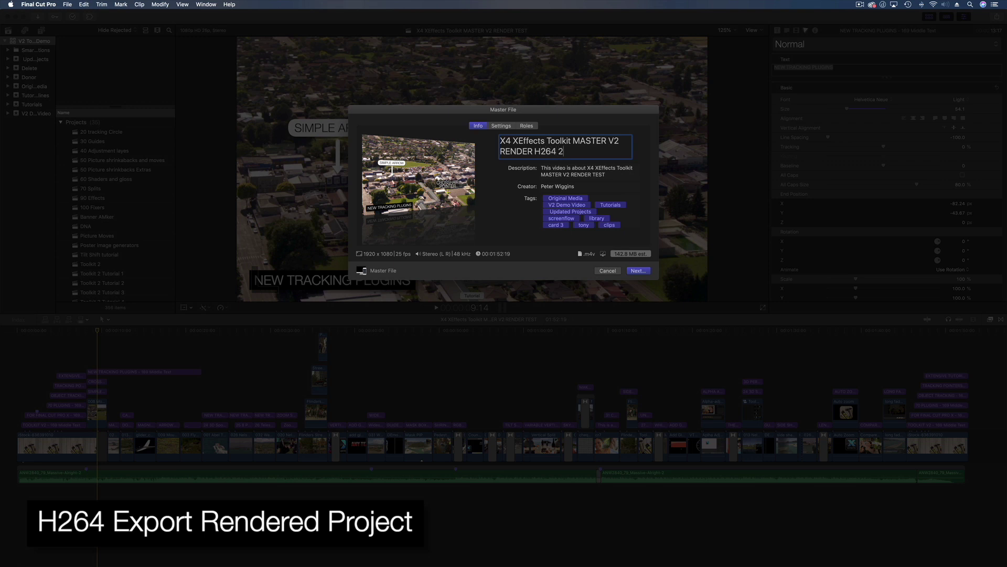
left_click(507, 129)
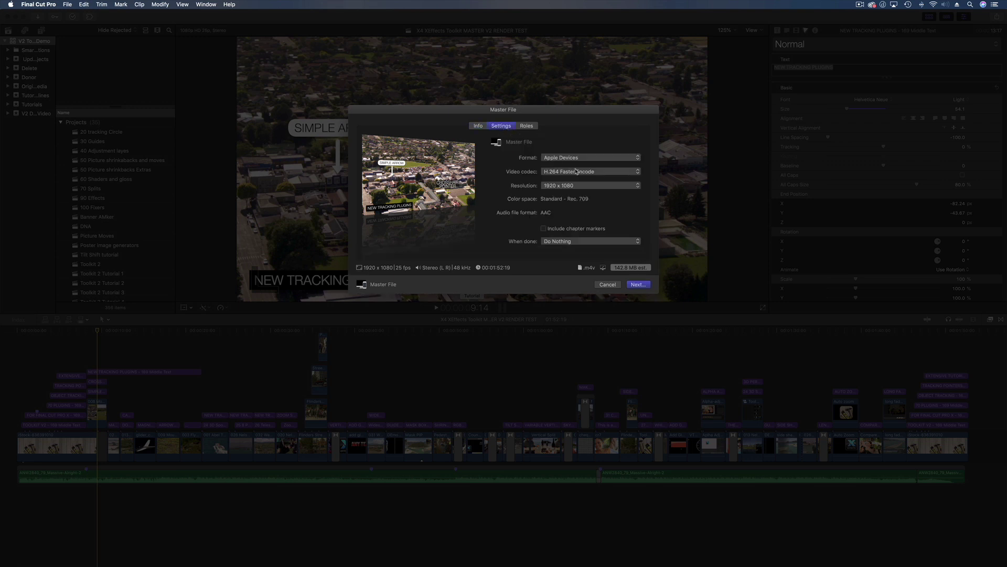
left_click(577, 172)
left_click(576, 179)
left_click(477, 126)
left_click(639, 272)
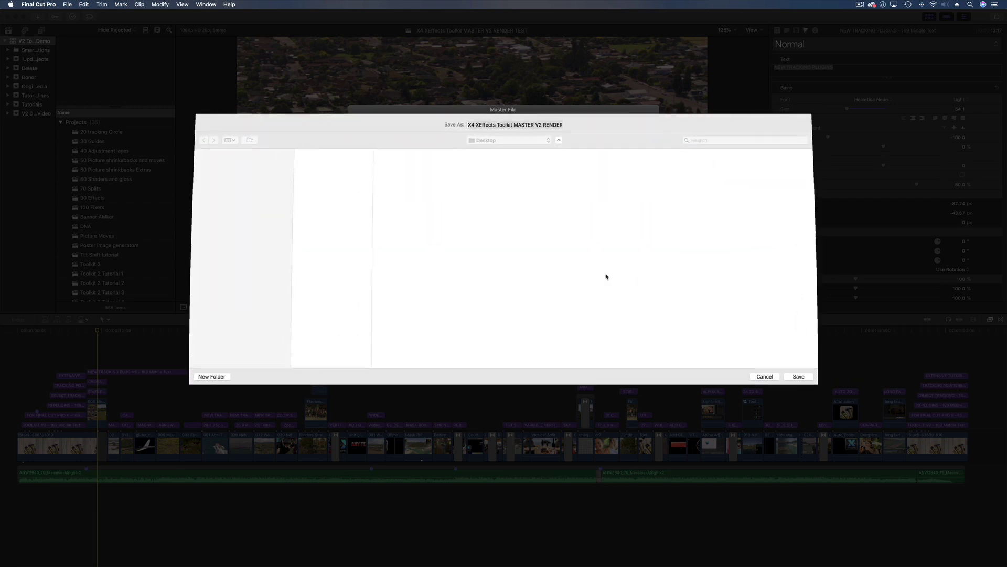
left_click(798, 377)
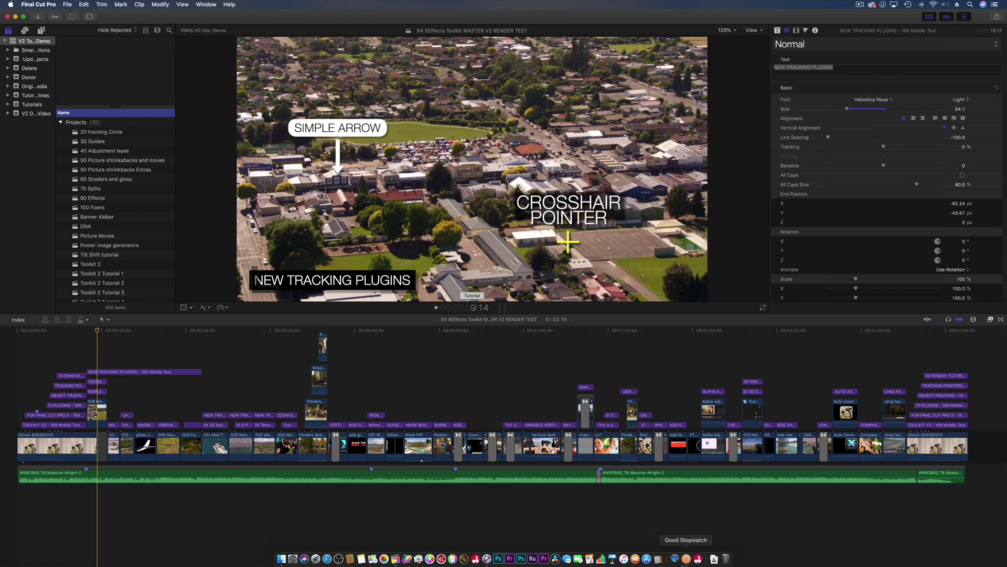
- Time the H.264 export in Good Stopwatch, stopping it at 00:53.04 when sharing succeeds
left_click(686, 559)
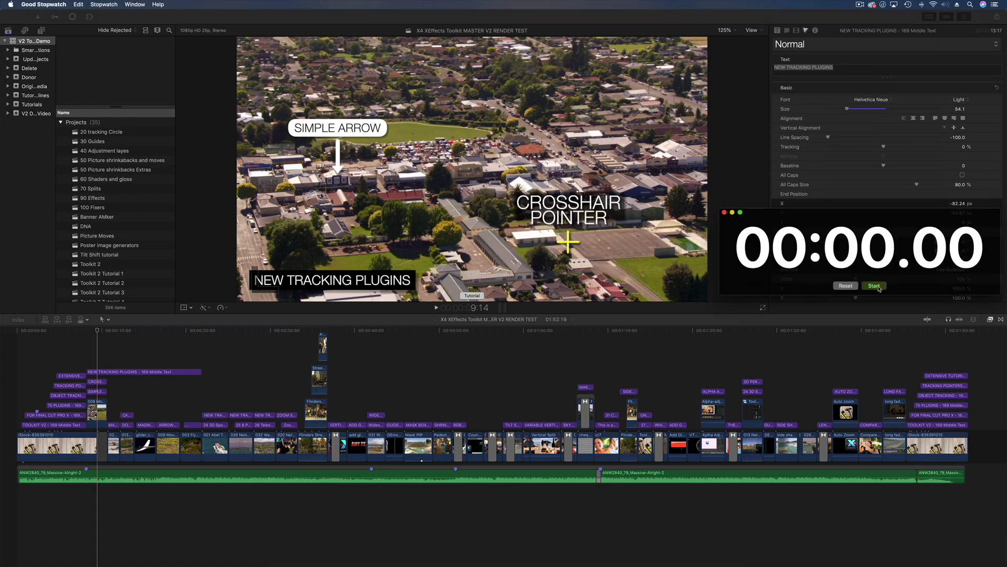
left_click(876, 286)
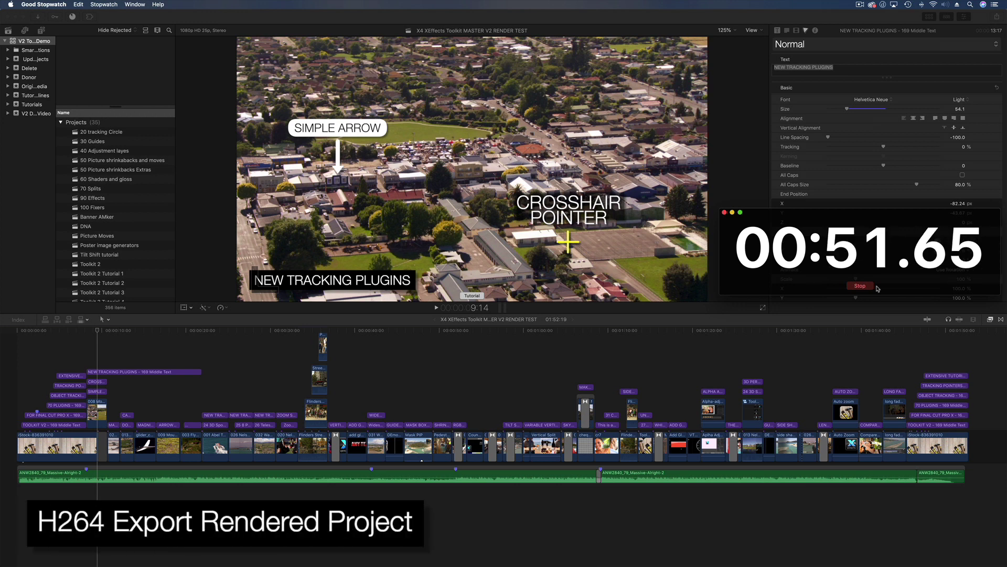
left_click(867, 288)
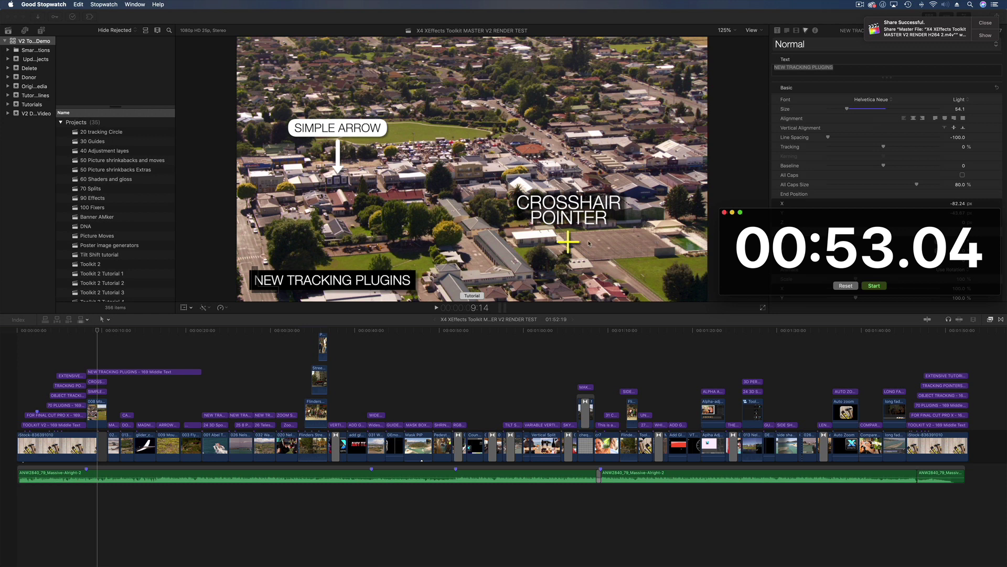
- Enable Background render in Playback preferences with Start after raised to 2.3 seconds
left_click(151, 17)
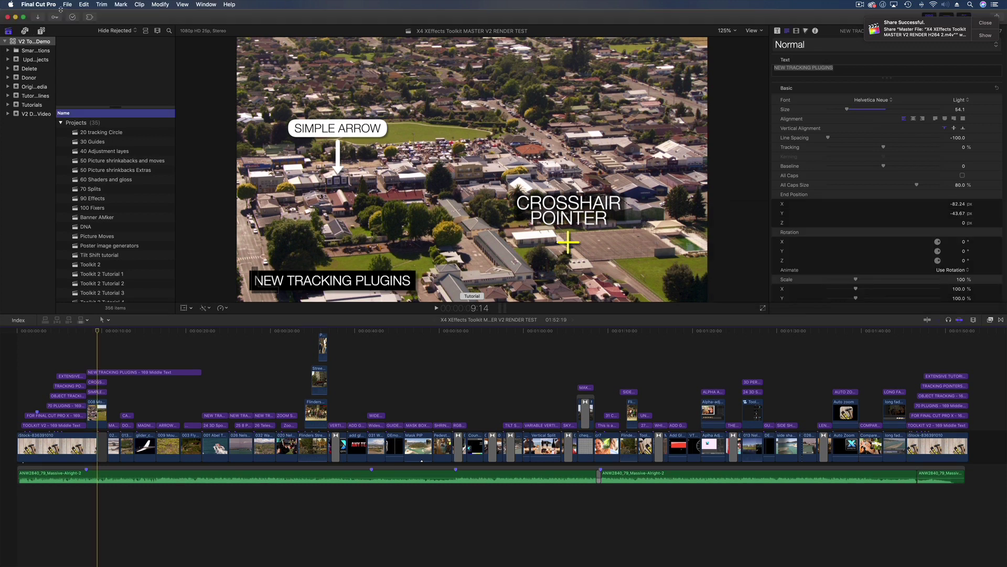
left_click(38, 4)
left_click(43, 25)
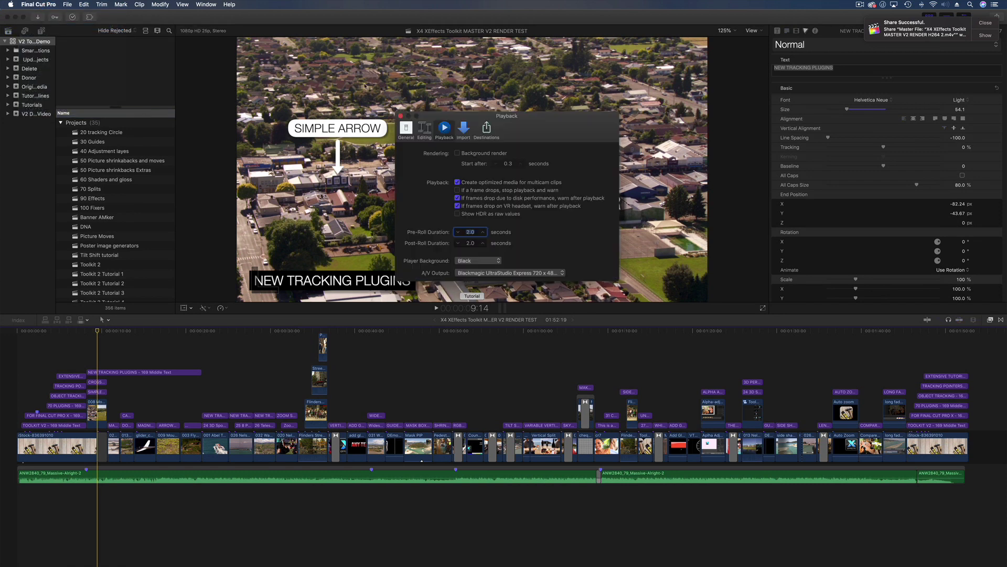
left_click(456, 153)
left_click(520, 164)
left_click(521, 164)
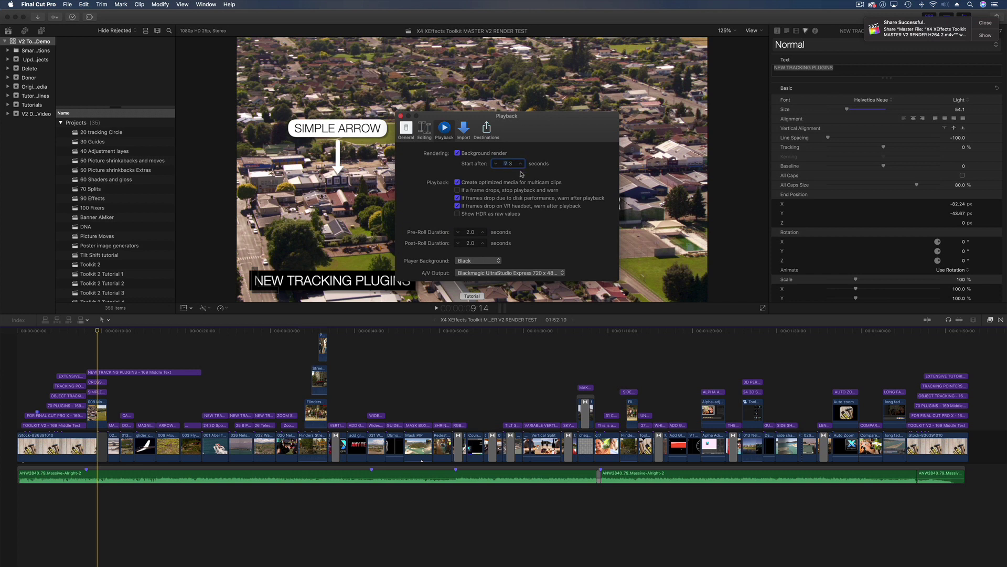